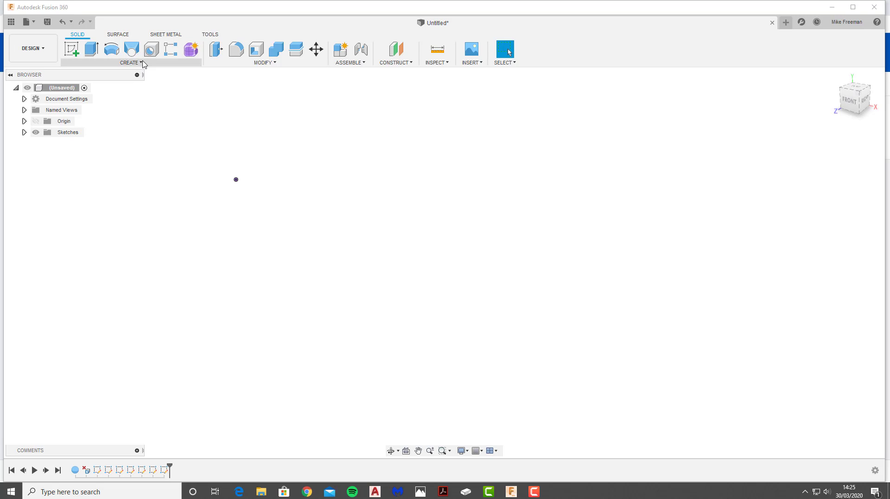
Step: Create a new sketch on the horizontal origin plane
click(141, 63)
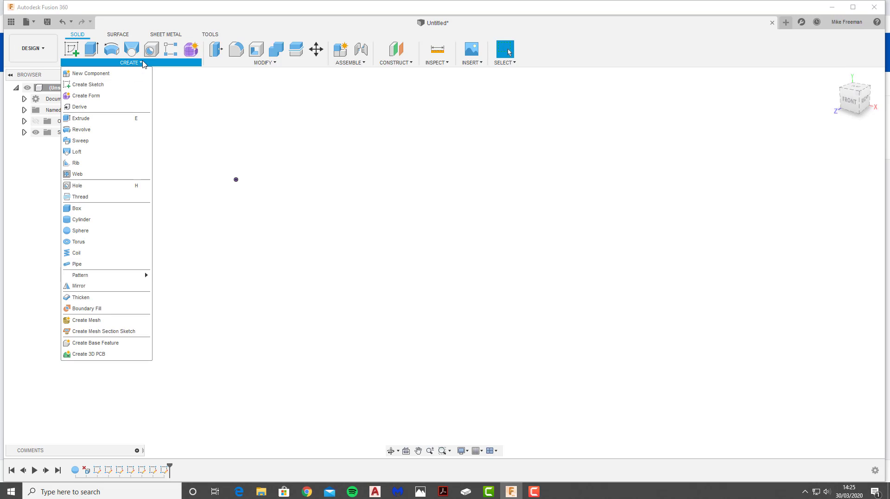
click(74, 49)
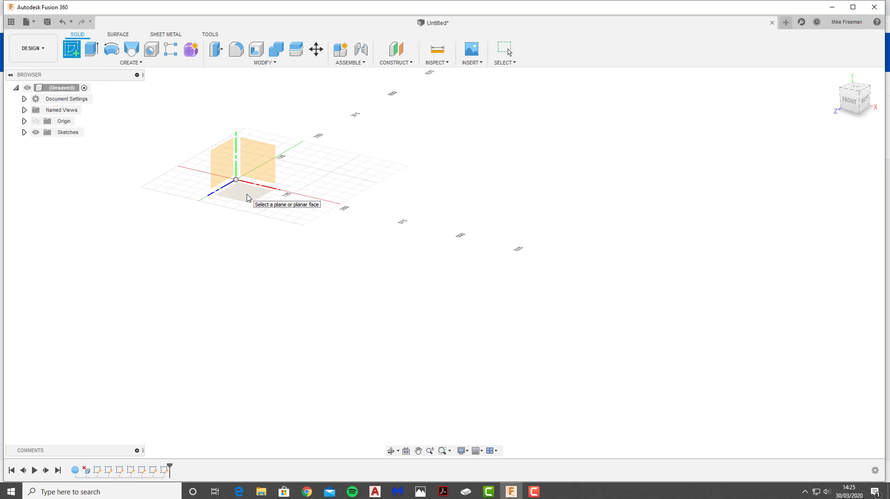
click(248, 193)
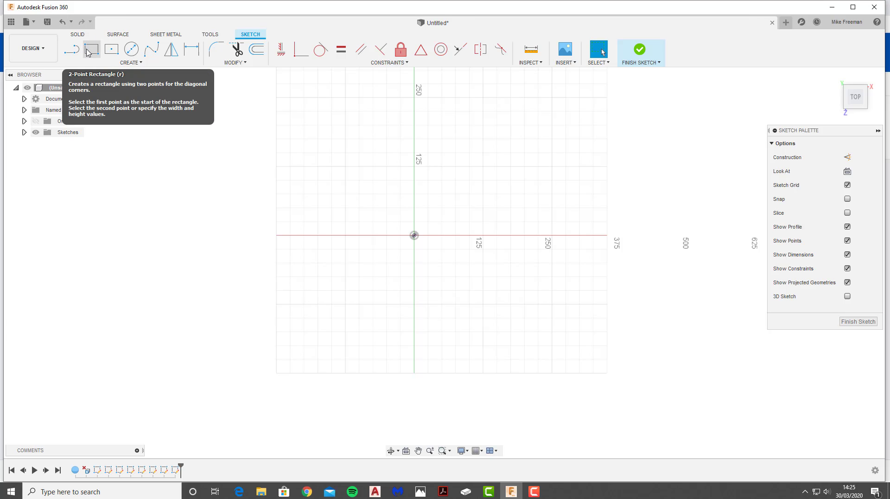
Step: Sketch a two-point rectangle about 265 by 143 mm from the origin, and delete it
click(92, 51)
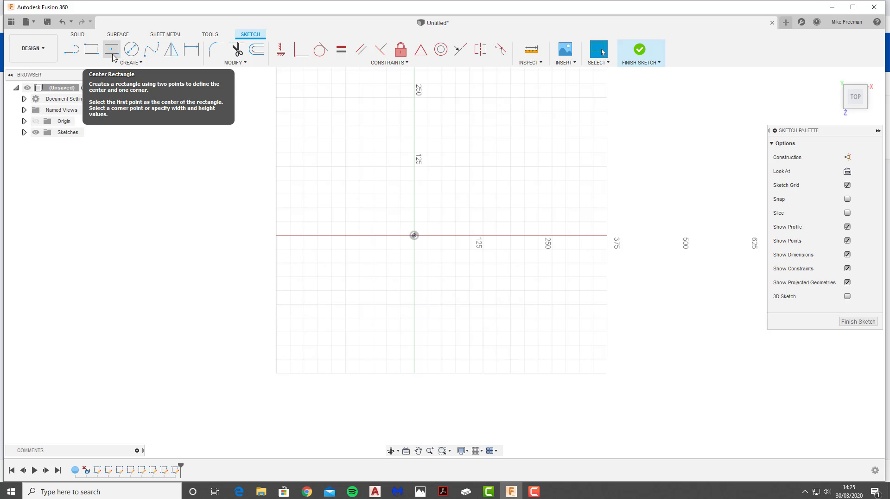
click(95, 56)
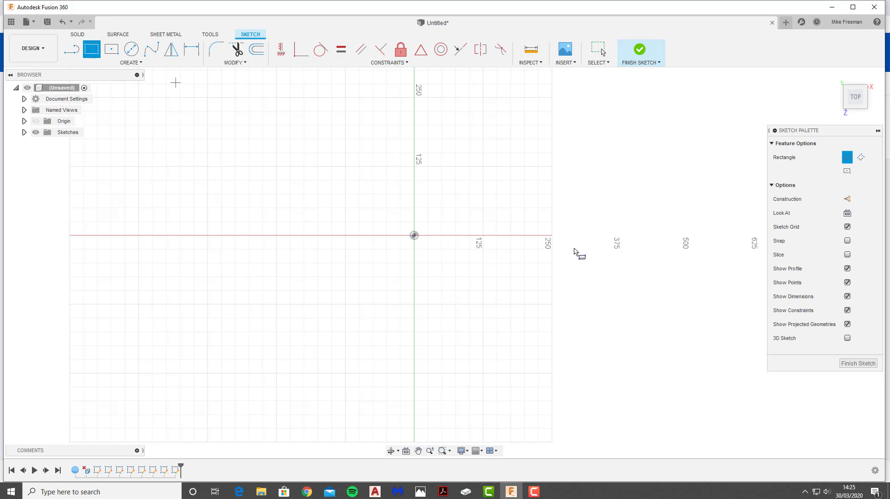
click(413, 235)
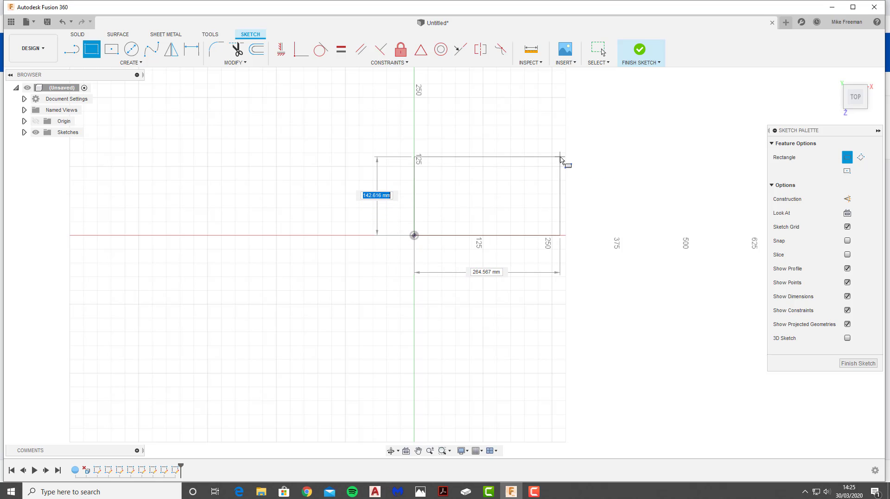
click(560, 156)
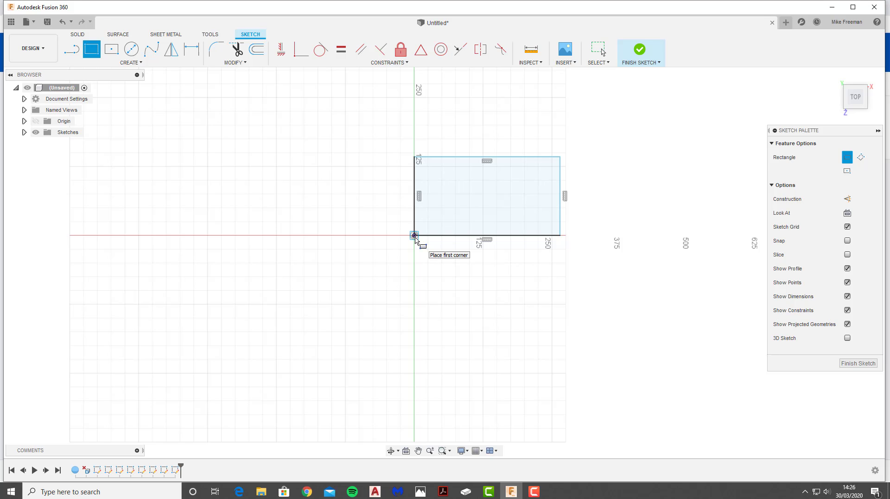
key(Escape)
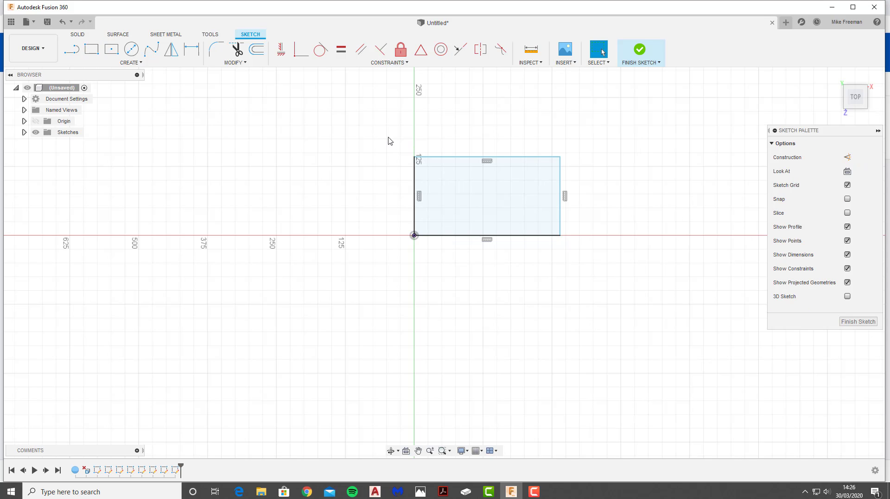
drag(388, 141, 649, 279)
key(Delete)
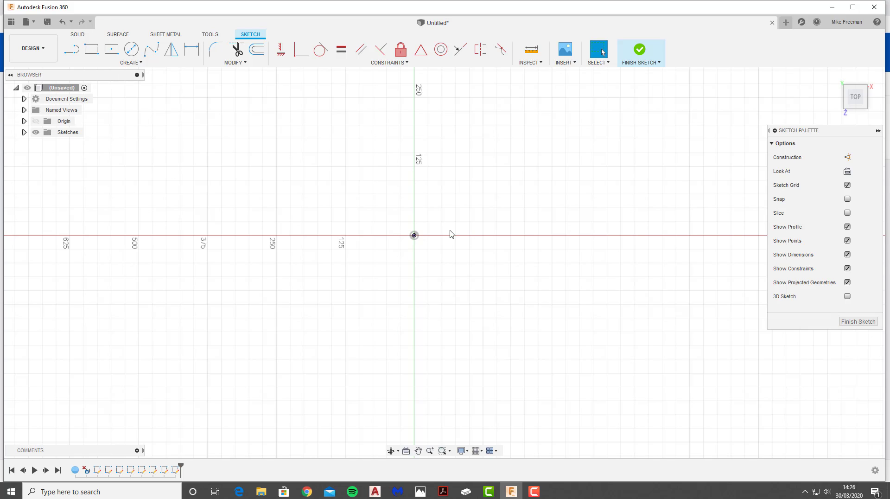
Step: Sketch a center rectangle on the origin, 200 mm wide and 100 mm high, and finish the sketch
click(414, 236)
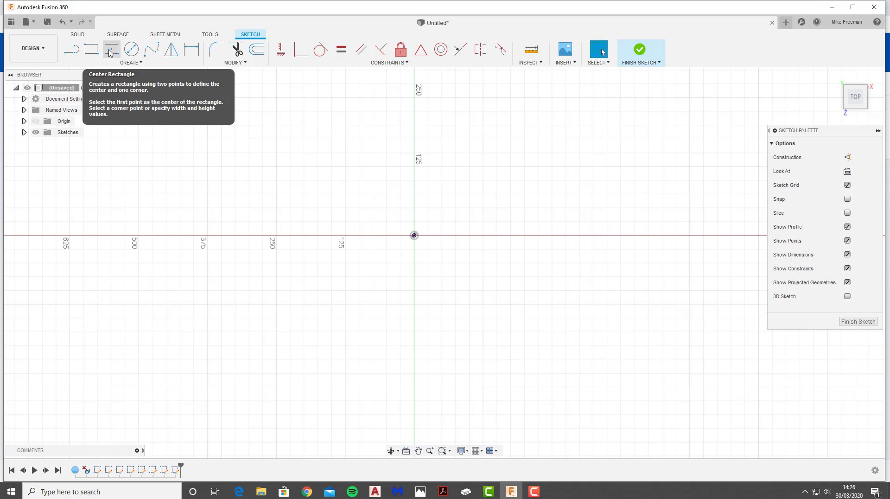
click(110, 51)
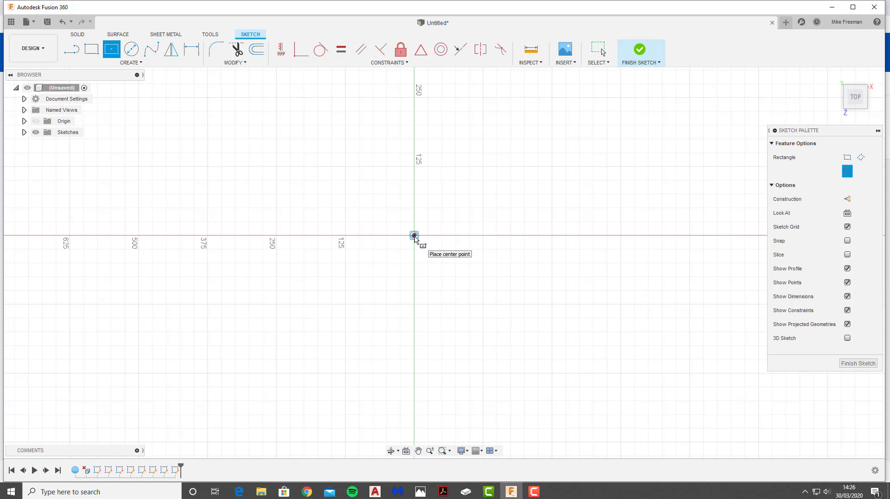
click(414, 236)
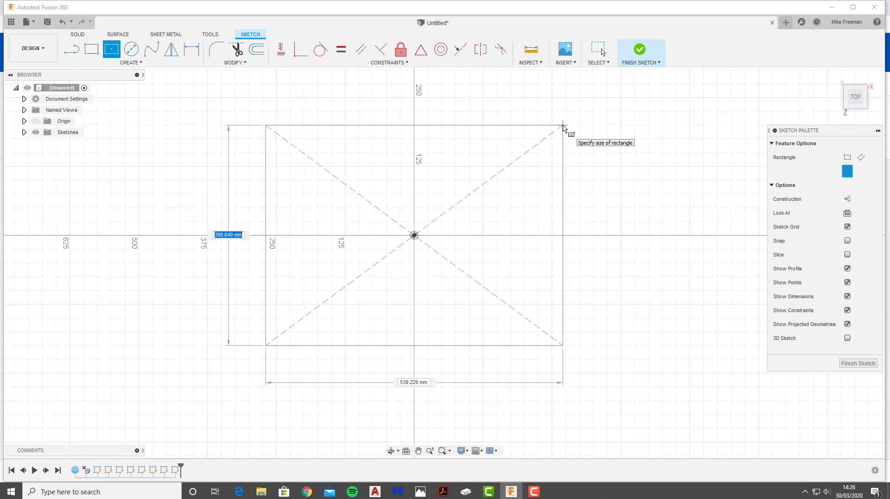
text(100)
key(Tab)
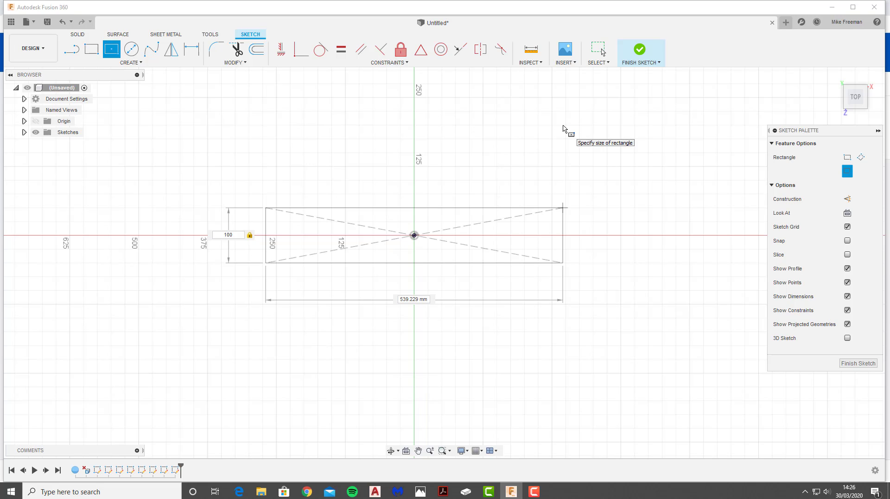
text(200)
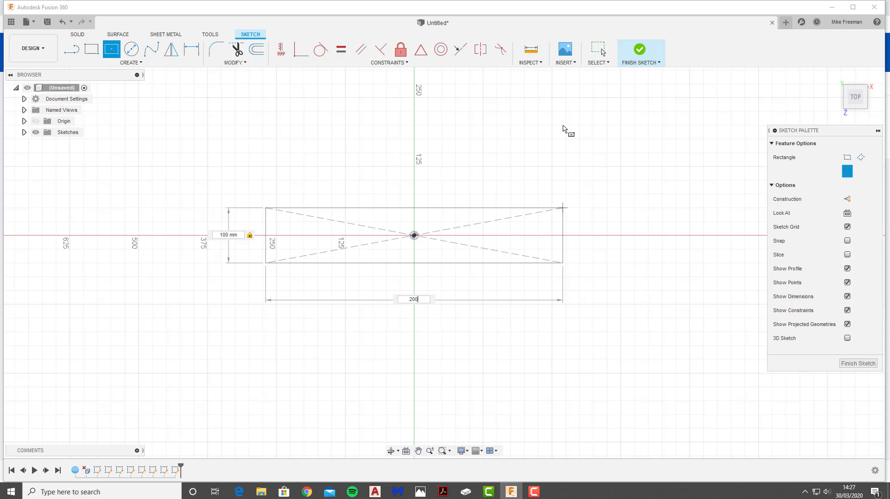
key(Return)
key(Return)
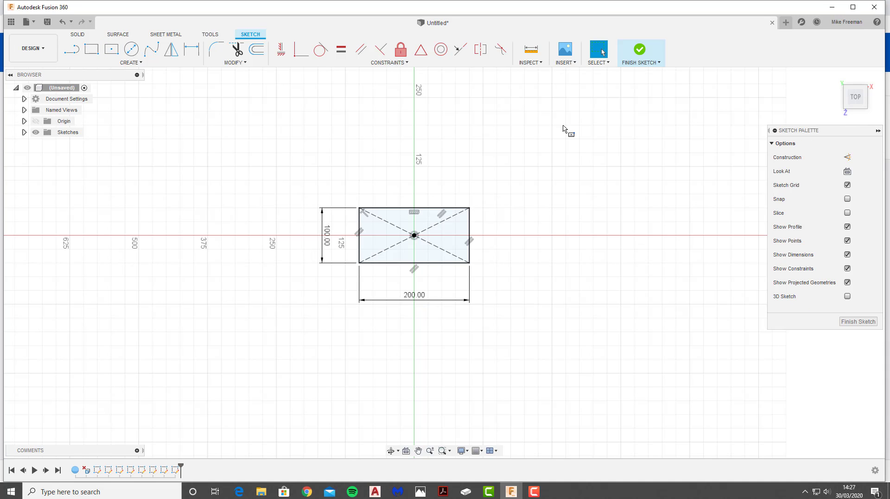
scroll(434, 235, up, 3)
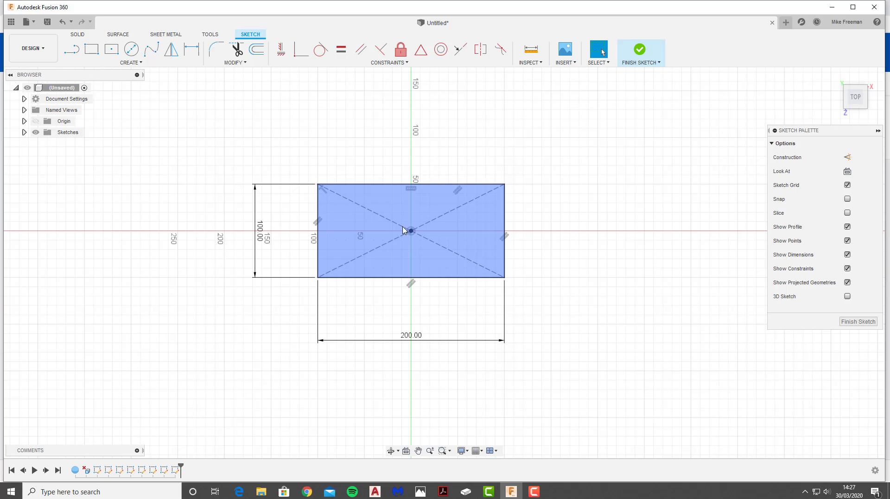
click(385, 255)
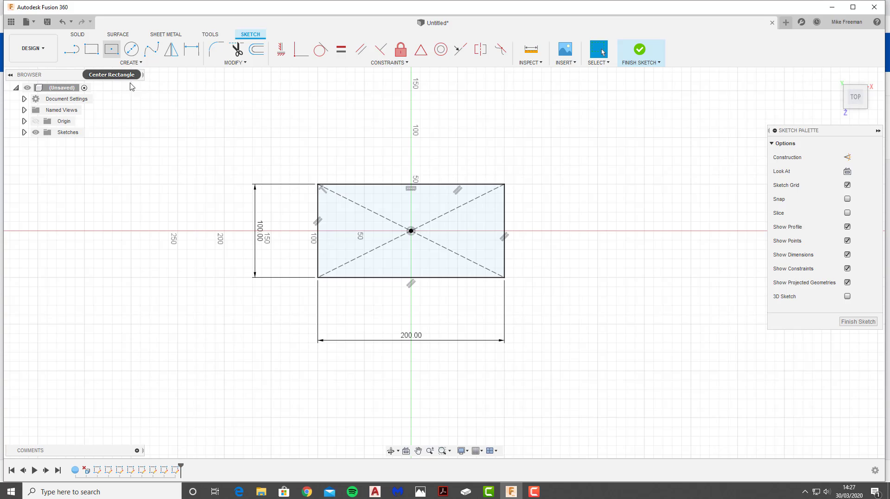
click(417, 235)
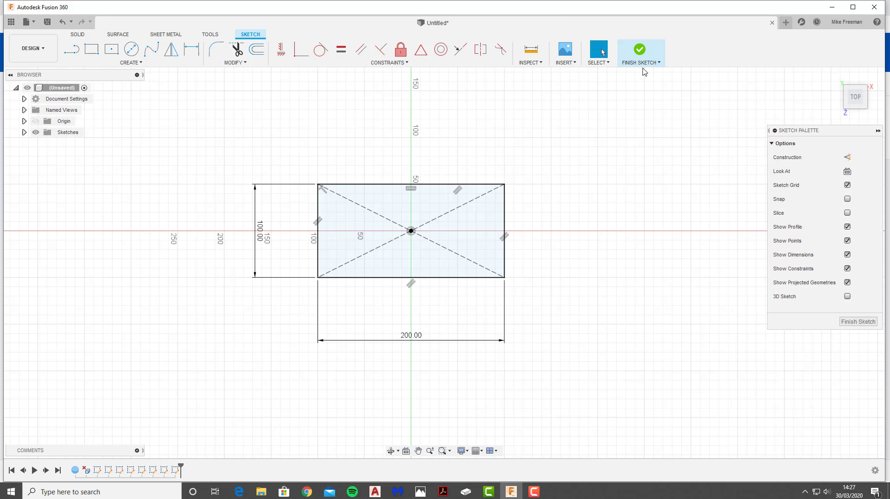
click(641, 50)
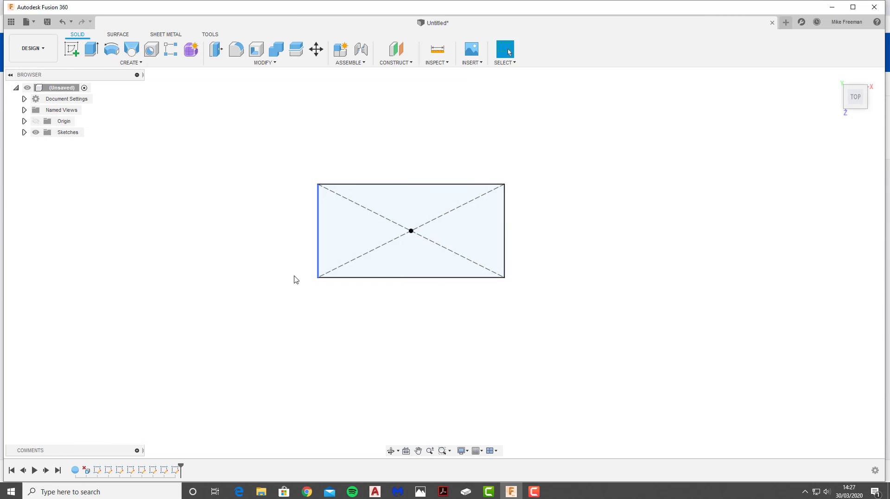
Step: Extrude the rectangle 50 mm upward as a new body
mouse_move(292, 350)
shift+middle_down()
mouse_move(317, 284)
mouse_move(294, 300)
mouse_move(327, 304)
shift+middle_up()
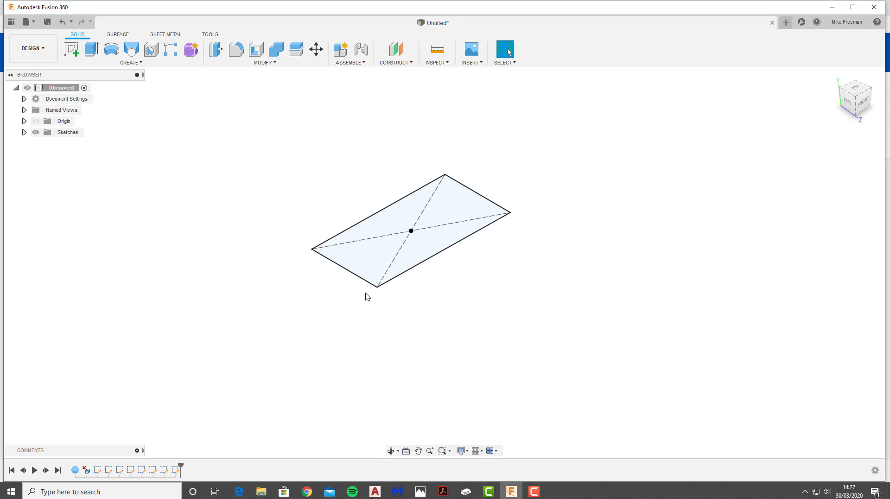
click(94, 48)
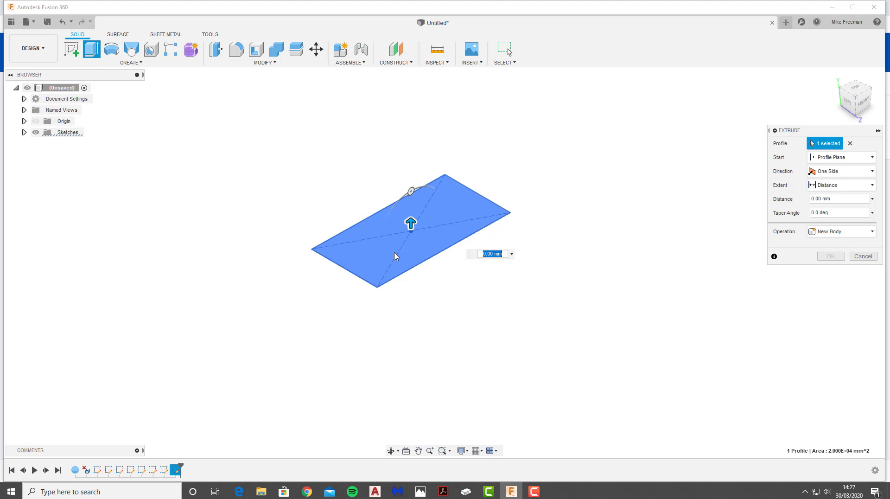
drag(411, 222, 417, 199)
text(30)
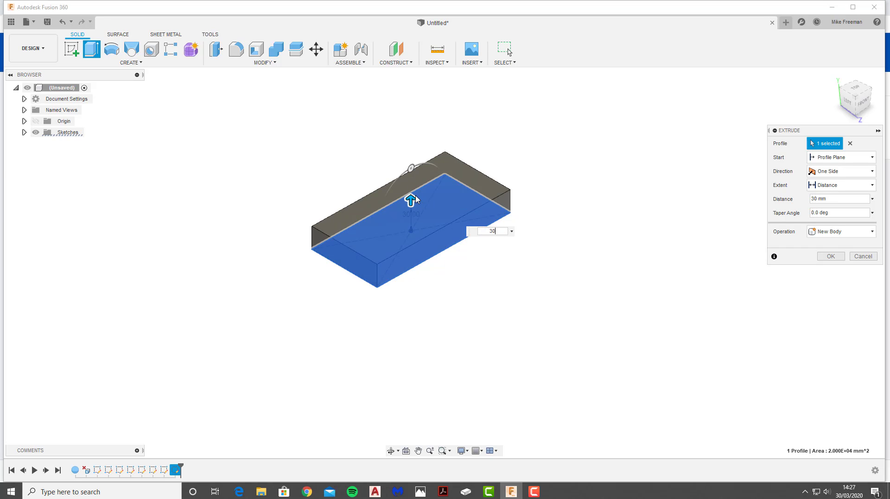
key(BackSpace)
key(BackSpace)
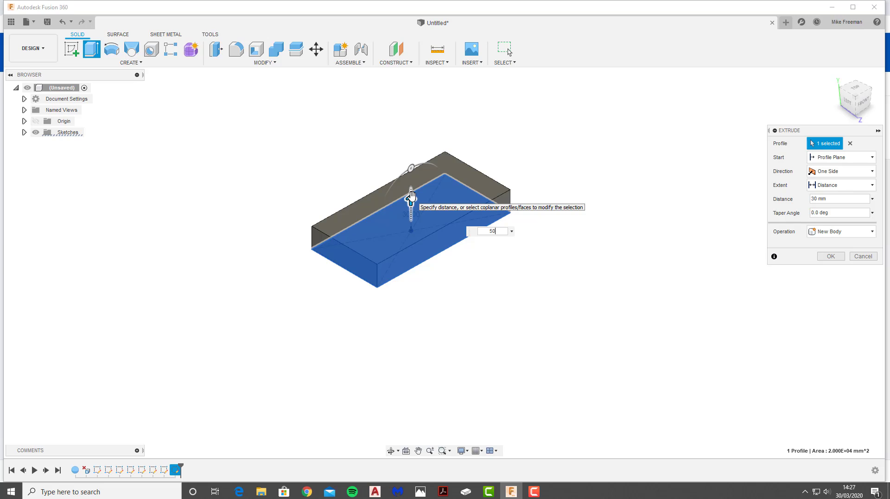
key(Return)
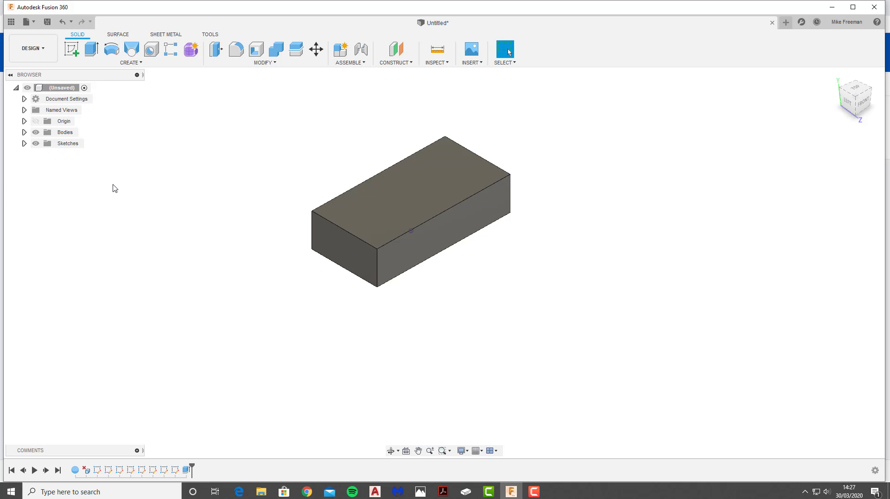
Step: Sketch a 190 by 90 mm center rectangle on the block's top face, centred on the origin, and finish the sketch
click(66, 55)
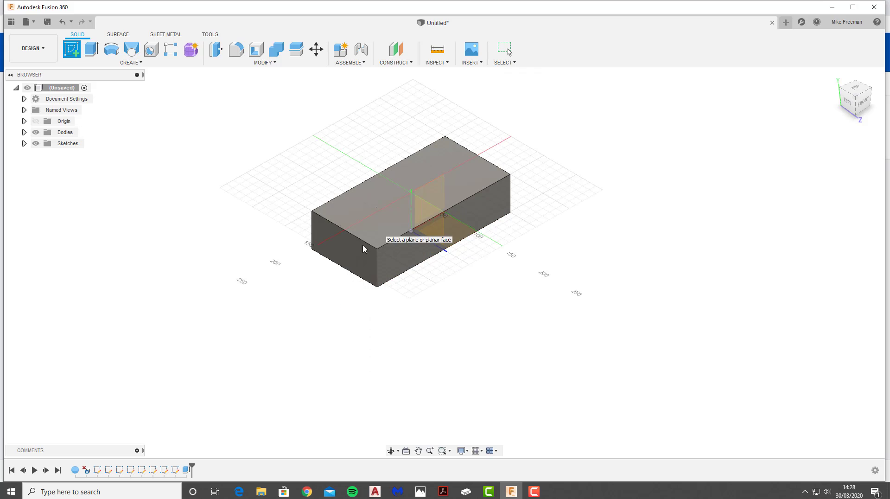
click(336, 218)
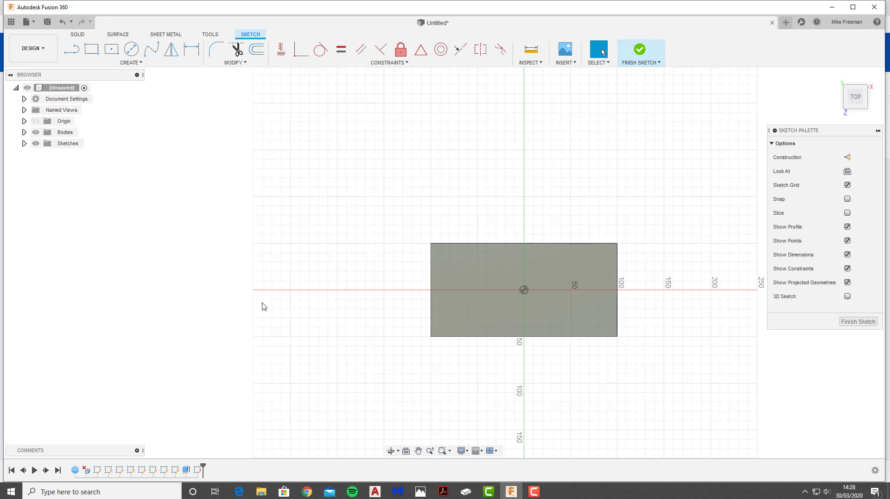
click(110, 50)
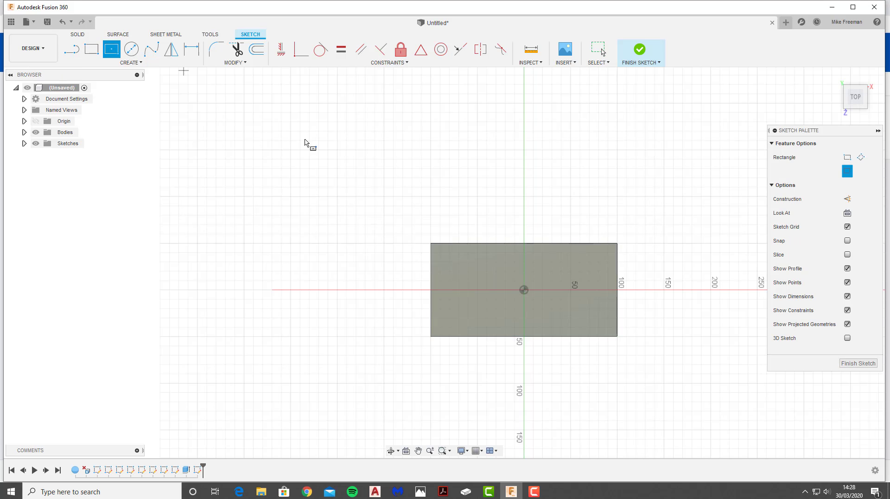
click(527, 288)
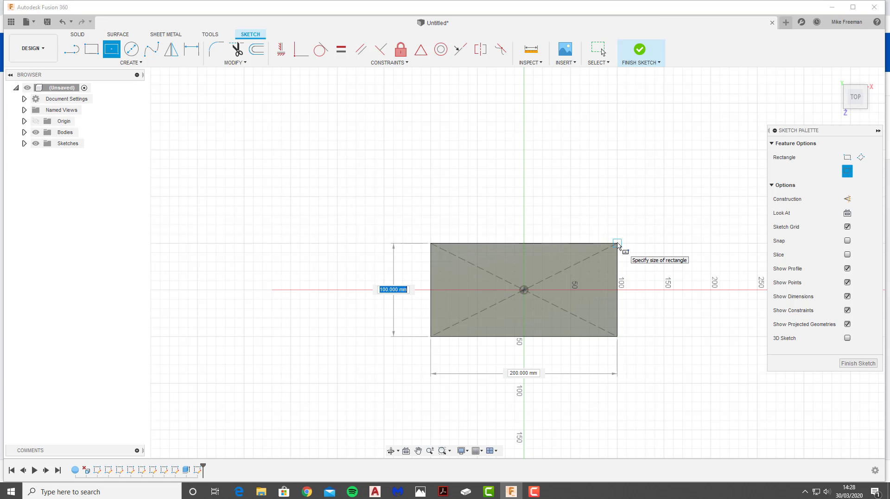
text(90)
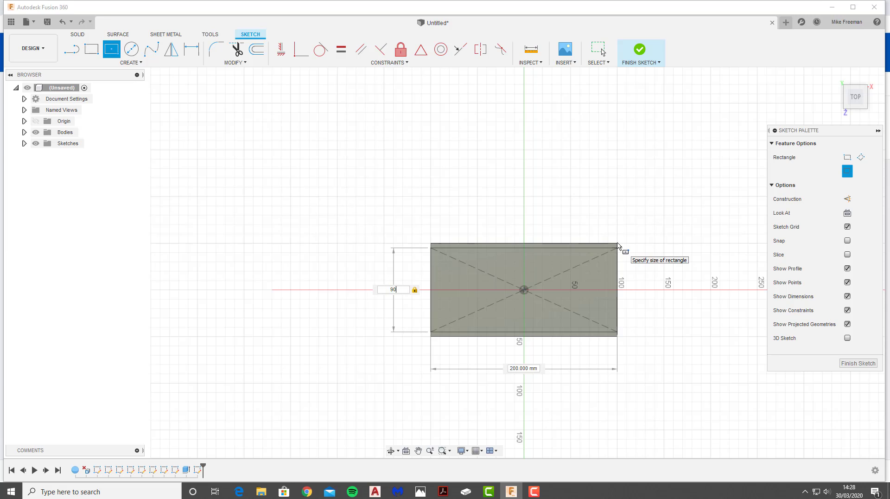
key(Tab)
text(1)
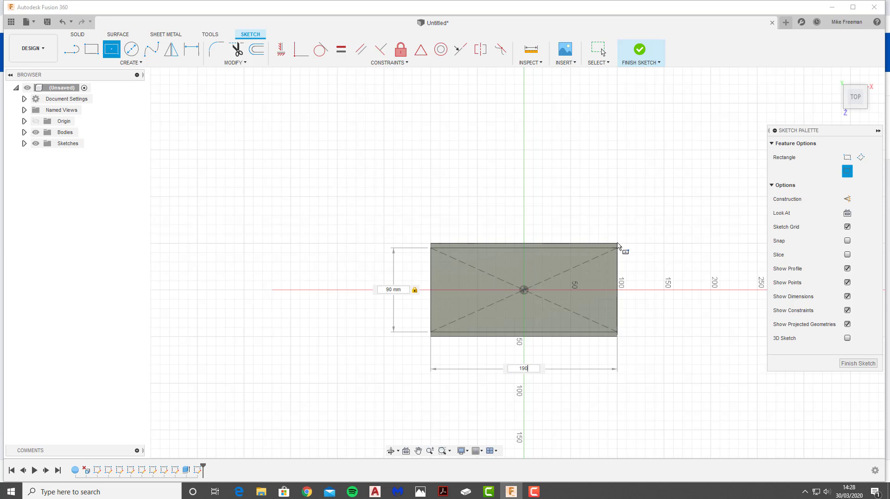
key(Return)
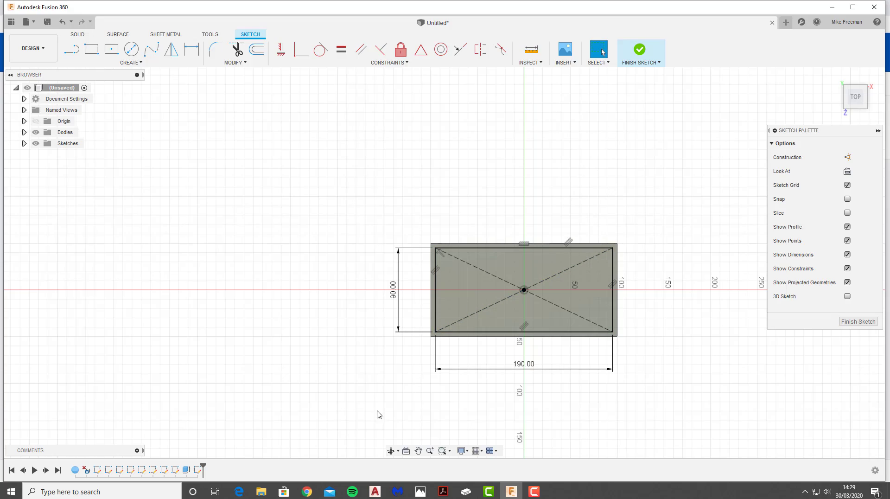
shift+middle_drag(375, 414, 425, 352)
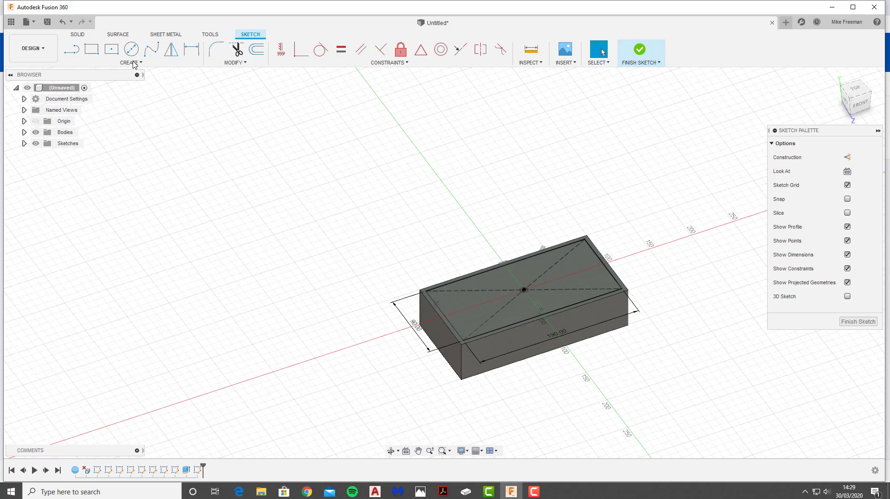
click(638, 57)
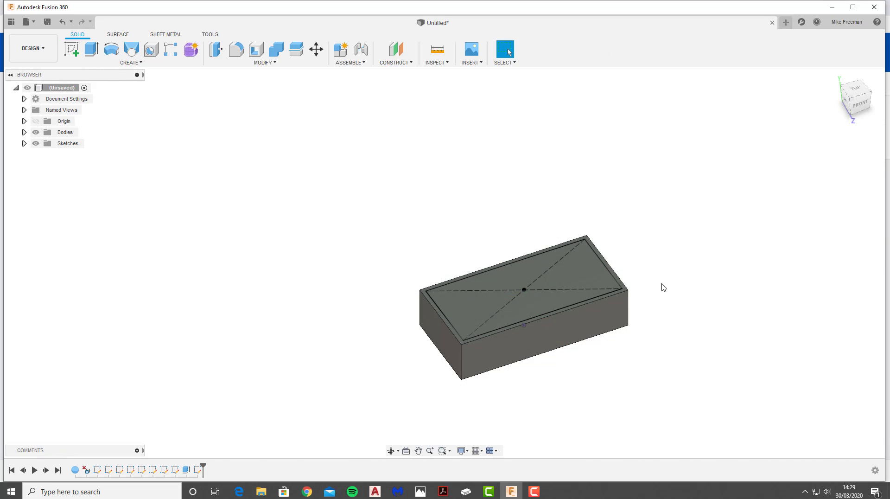
Step: Extrude the inner rectangle 45 mm down into the block as a cut to hollow out the box
click(94, 52)
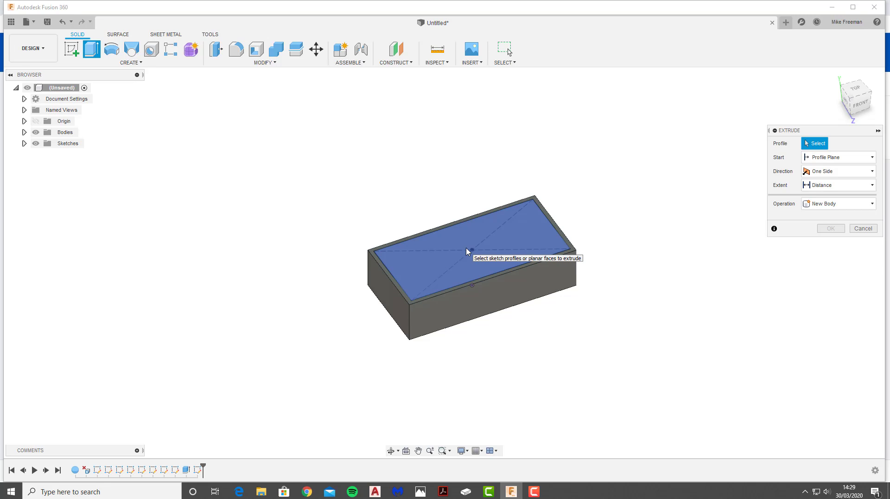
click(405, 265)
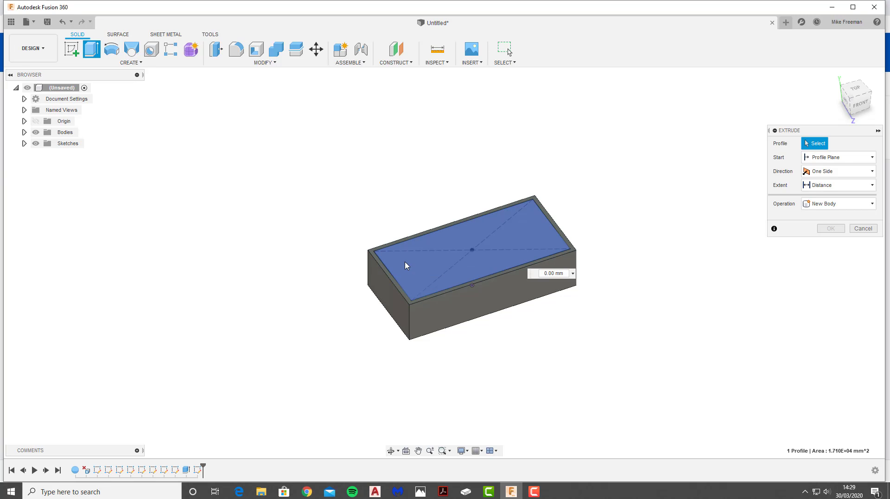
drag(471, 240, 463, 267)
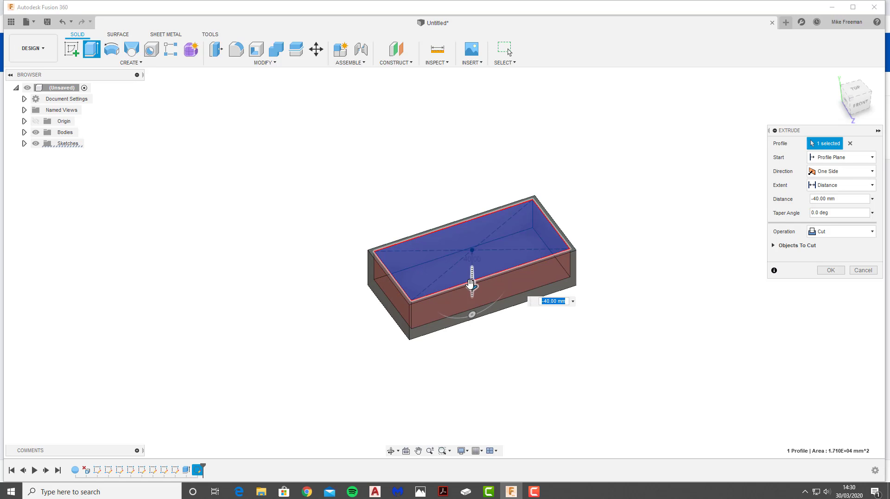
mouse_move(471, 285)
mouse_down()
mouse_move(471, 313)
mouse_move(471, 171)
mouse_move(466, 298)
mouse_move(465, 279)
mouse_up()
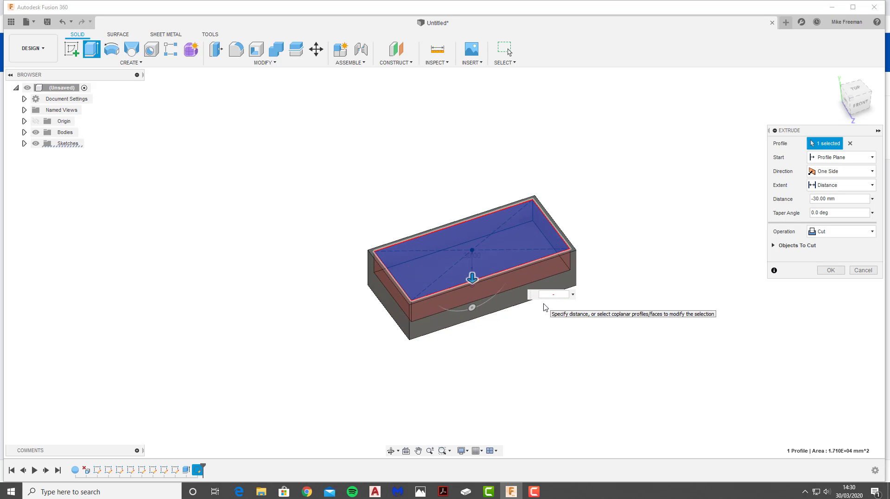
key(Return)
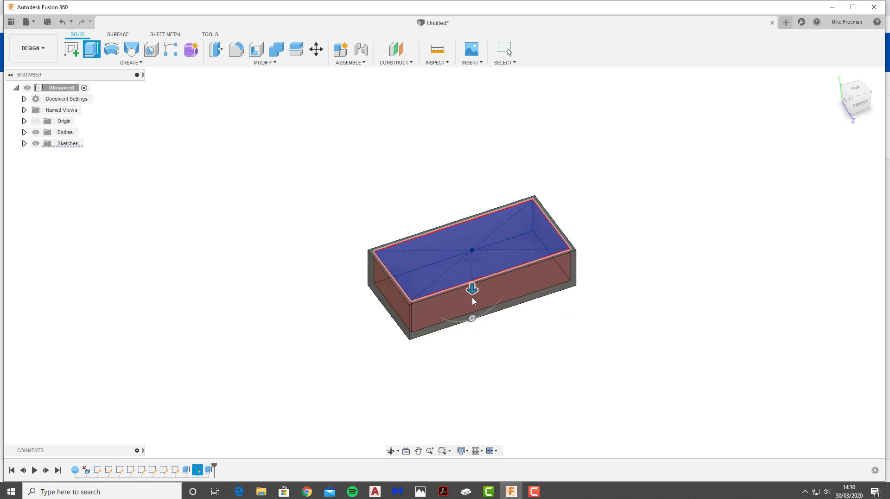
middle_drag(495, 315, 285, 310)
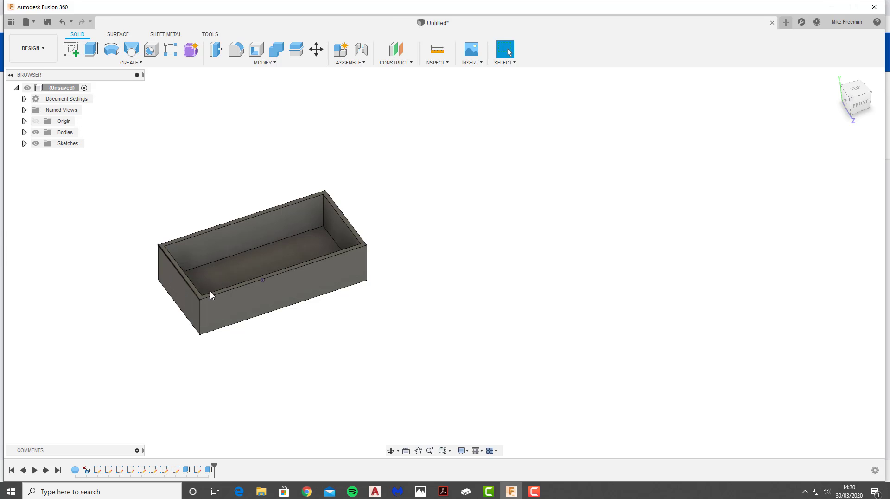
mouse_move(202, 249)
shift+middle_down()
mouse_move(242, 268)
mouse_move(202, 254)
shift+middle_up()
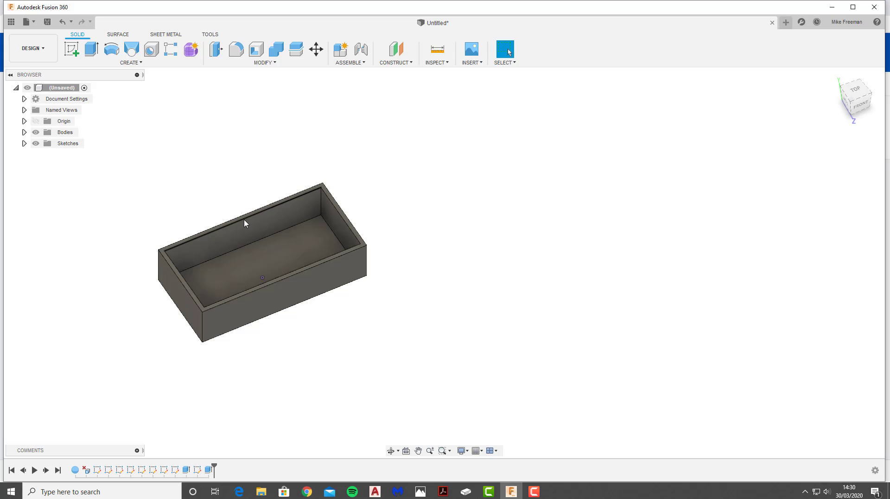